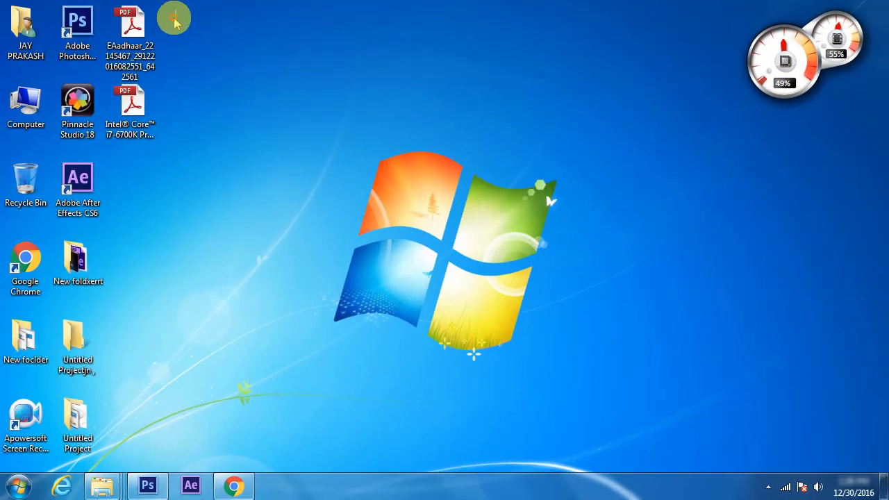
- Open the EAadhaar PDF from the desktop with Adobe Photoshop CS6
{"action": "left_click_drag", "start_coordinate": [175, 9], "coordinate": [129, 147]}
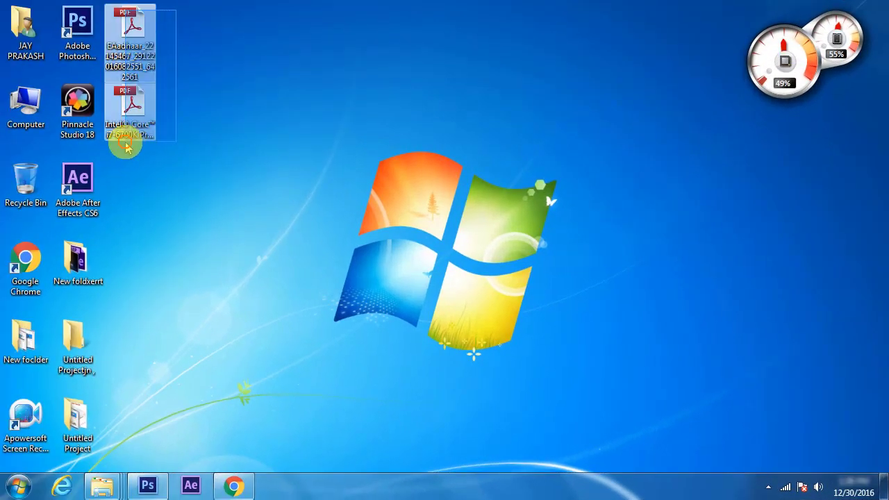
{"action": "left_click", "coordinate": [141, 48]}
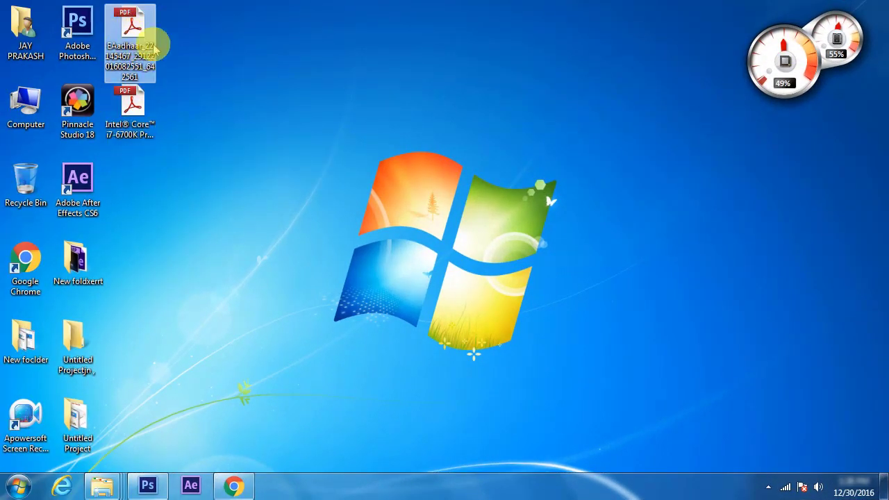
{"action": "right_click", "coordinate": [135, 44]}
{"action": "mouse_move", "coordinate": [177, 153]}
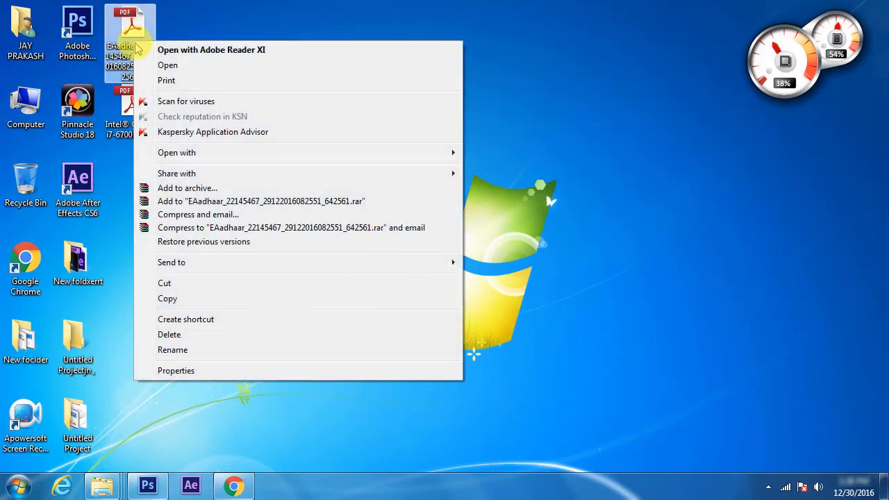
{"action": "left_click", "coordinate": [478, 152]}
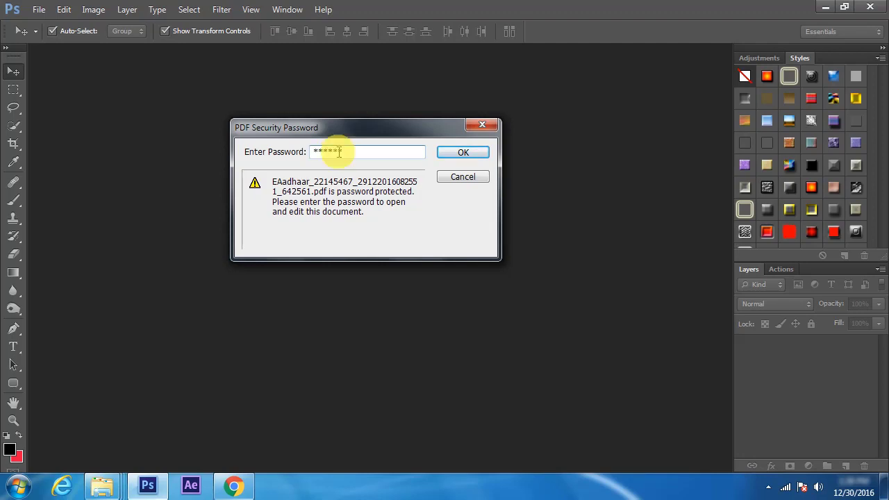
- Unlock the Aadhaar PDF with its password and import its page as a new document
{"action": "left_click", "coordinate": [470, 159]}
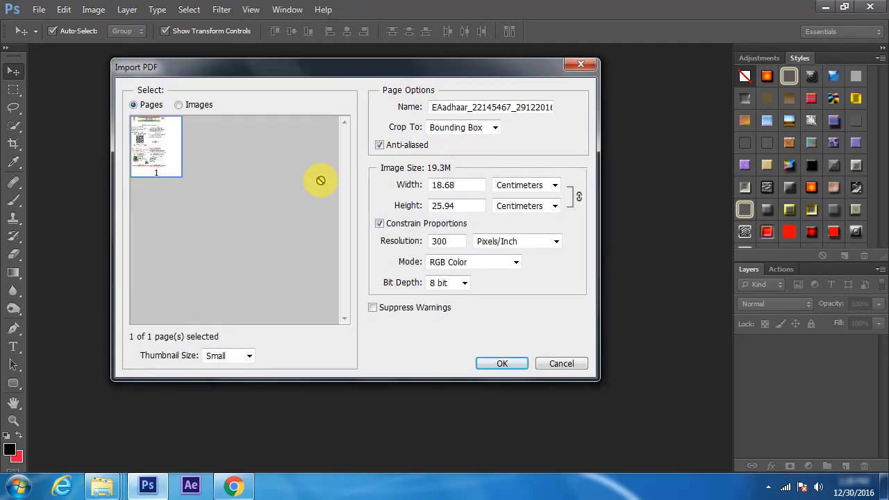
{"action": "left_click", "coordinate": [512, 363]}
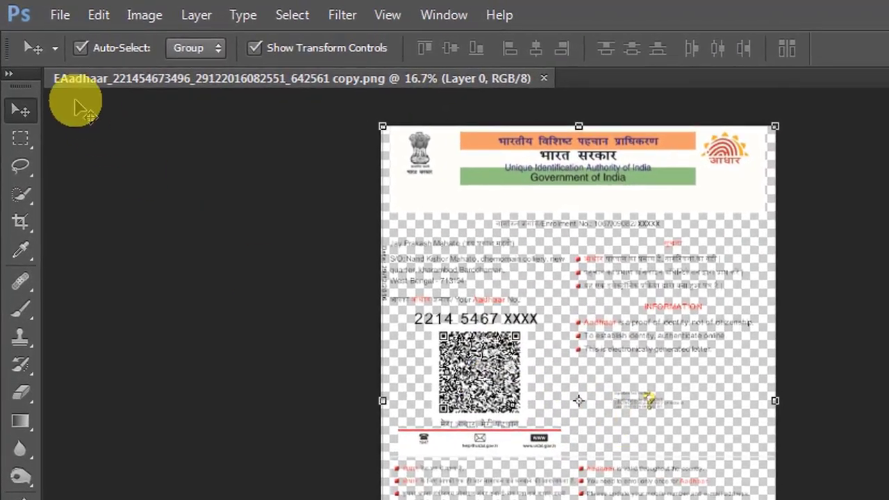
- Save the Aadhaar page to the desktop as JPEG at Quality 10 (Maximum), Progressive
{"action": "left_click", "coordinate": [67, 24]}
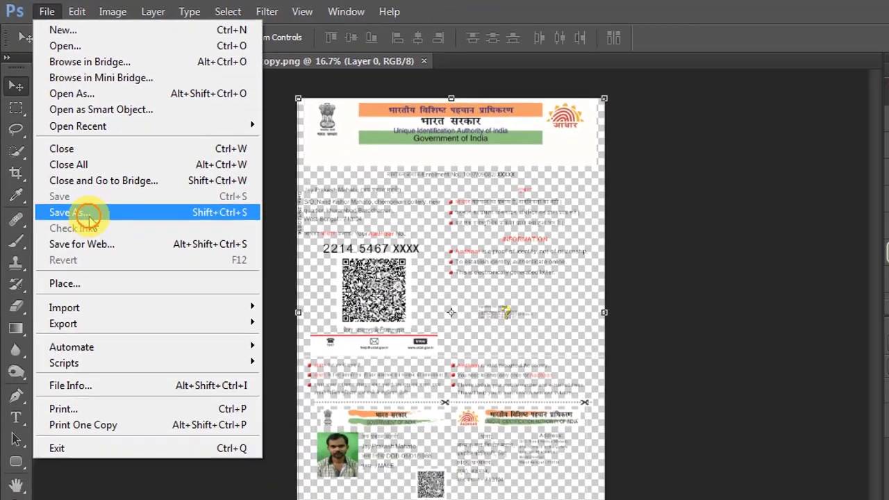
{"action": "left_click", "coordinate": [138, 323]}
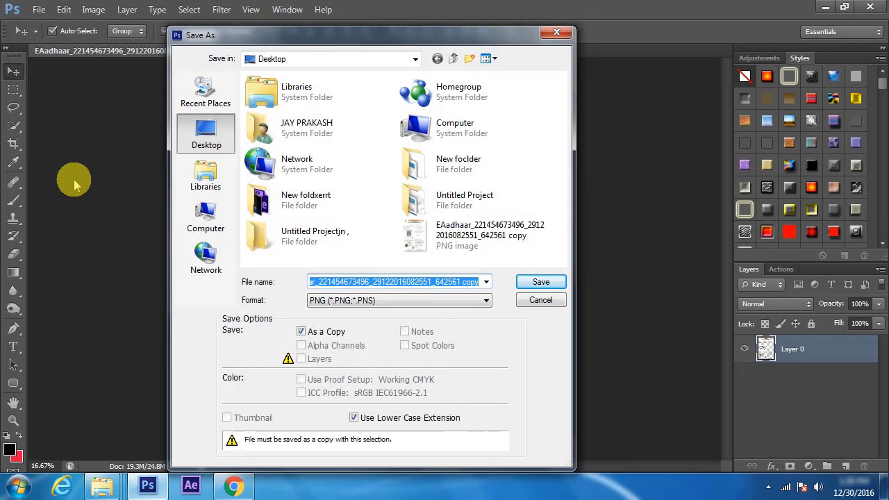
{"action": "left_click", "coordinate": [416, 300]}
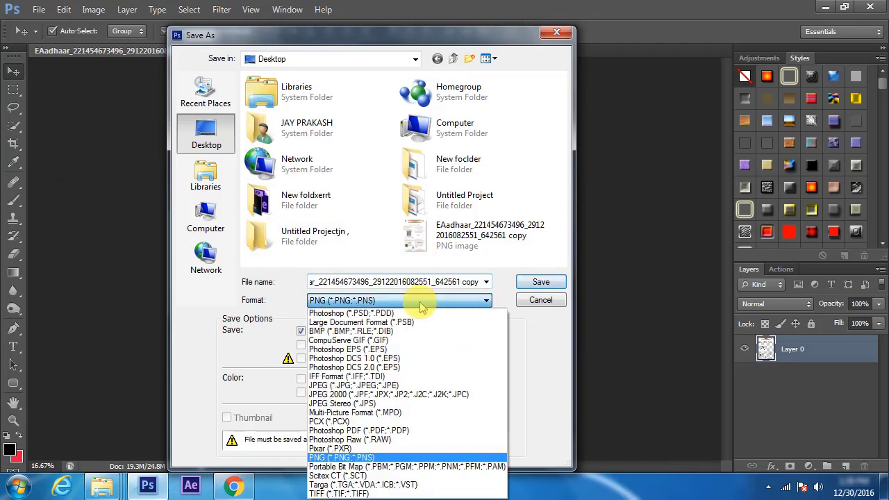
{"action": "left_click", "coordinate": [400, 386]}
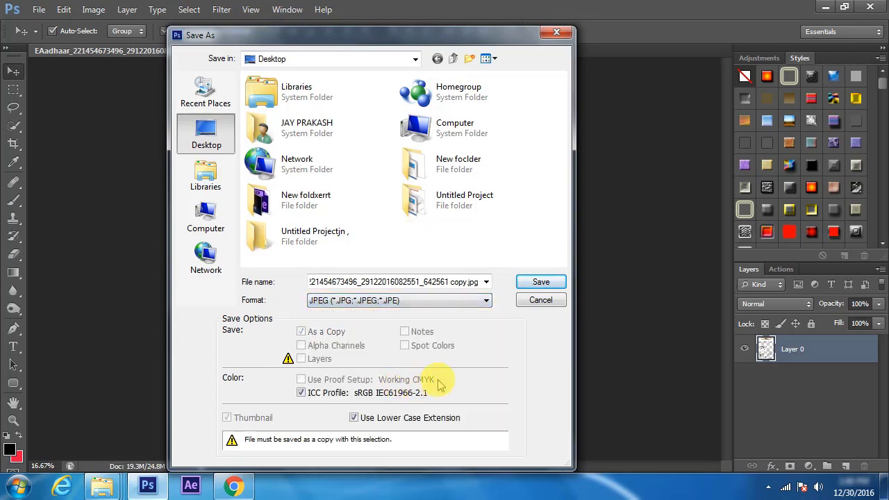
{"action": "left_click", "coordinate": [539, 283]}
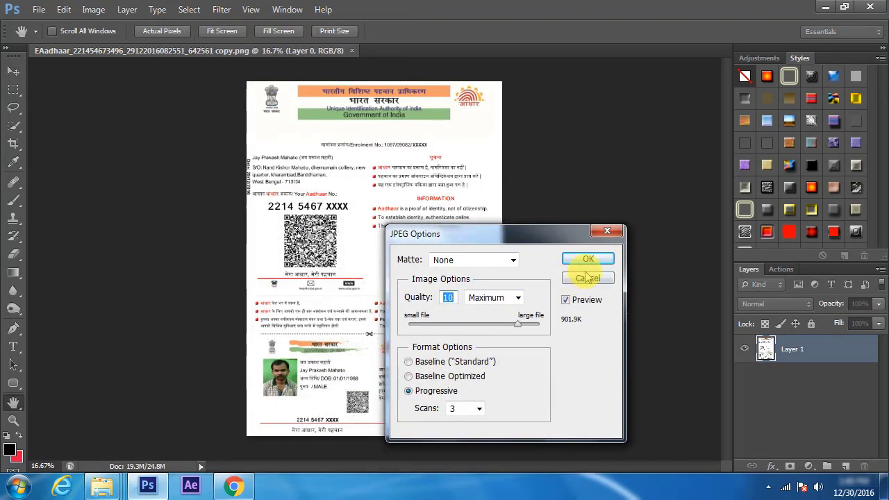
{"action": "left_click", "coordinate": [589, 259]}
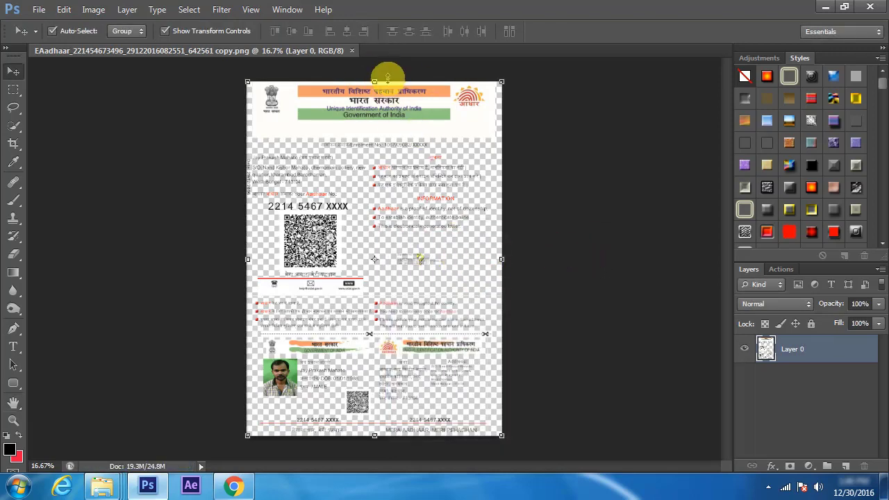
- Close the Aadhaar document and check the saved JPEG copy in Windows Photo Viewer
{"action": "left_click", "coordinate": [352, 50]}
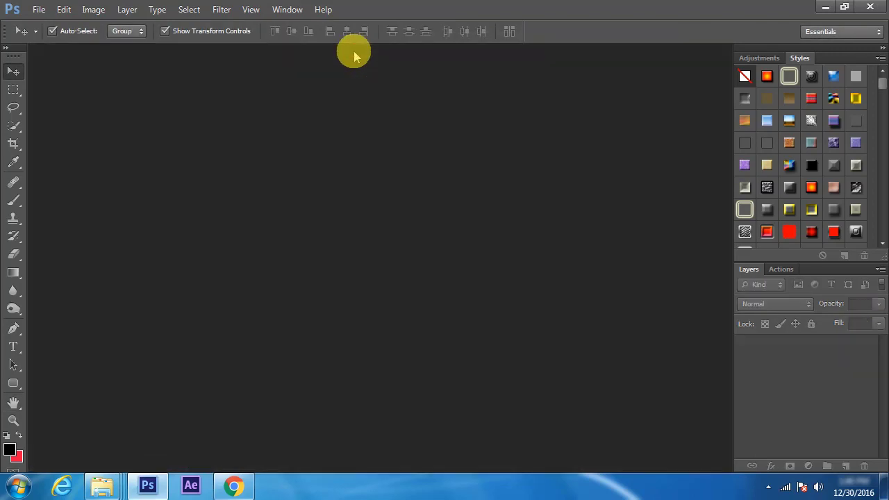
{"action": "left_click", "coordinate": [824, 7]}
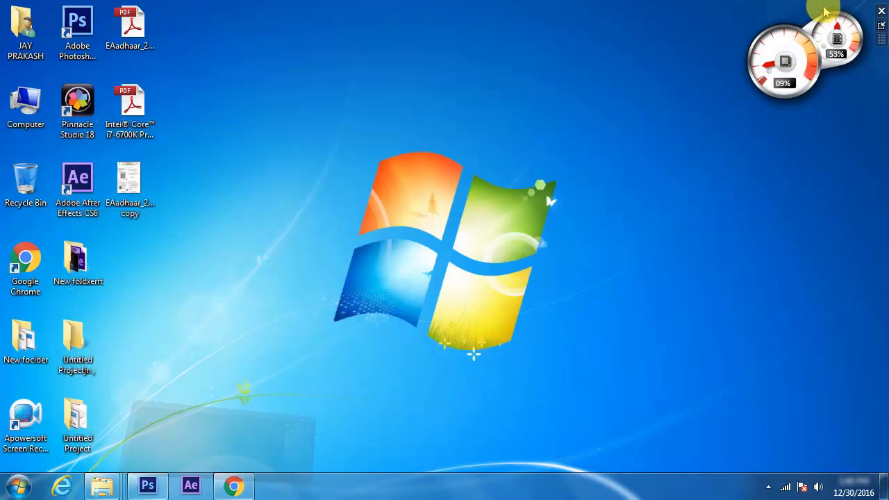
{"action": "double_click", "coordinate": [143, 201]}
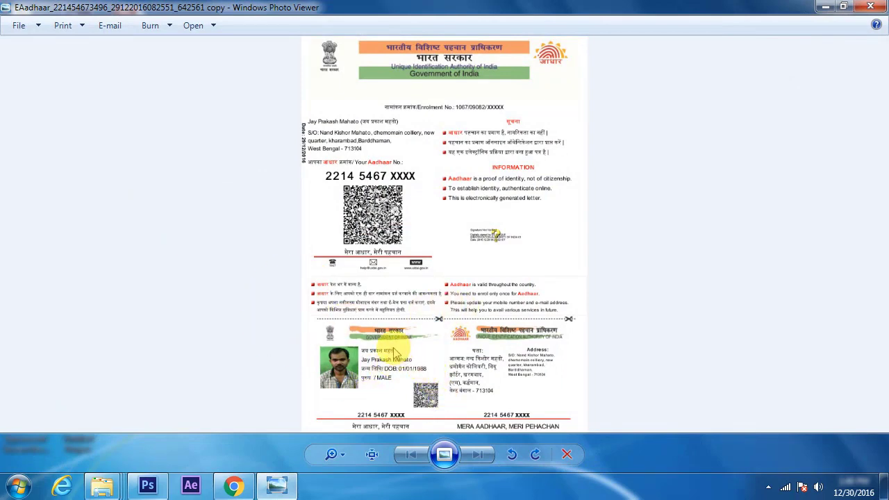
{"action": "scroll", "coordinate": [391, 348], "scroll_direction": "up", "scroll_amount": 1}
{"action": "scroll", "coordinate": [391, 347], "scroll_direction": "down", "scroll_amount": 1}
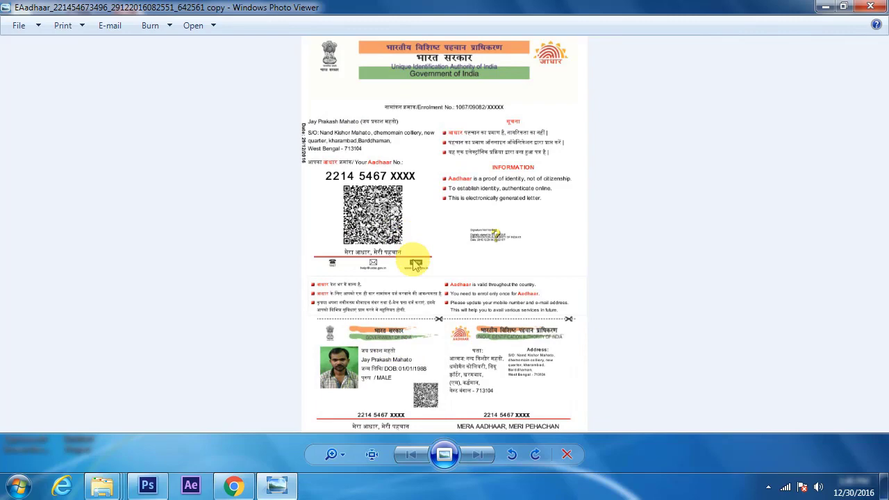
{"action": "left_click", "coordinate": [871, 6]}
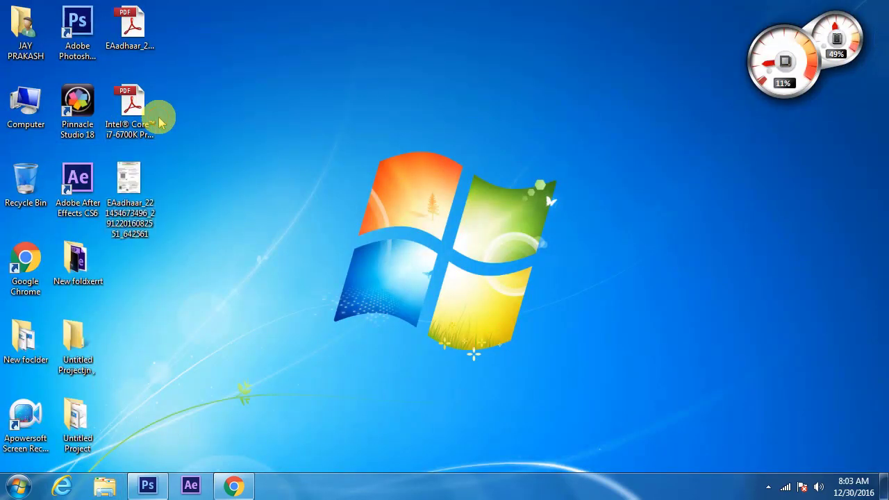
- Open the Intel Core i7-6700K processor PDF from the desktop with Photoshop CS6
{"action": "left_click", "coordinate": [135, 112]}
{"action": "right_click", "coordinate": [128, 104]}
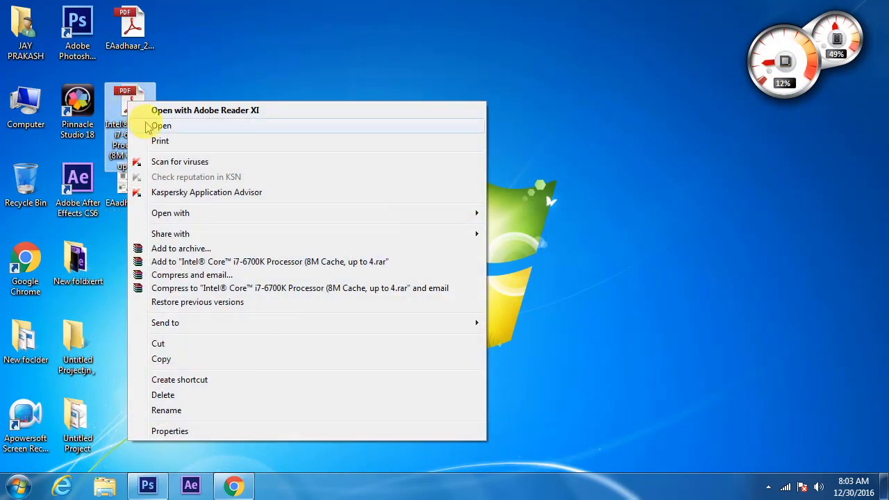
{"action": "mouse_move", "coordinate": [170, 214]}
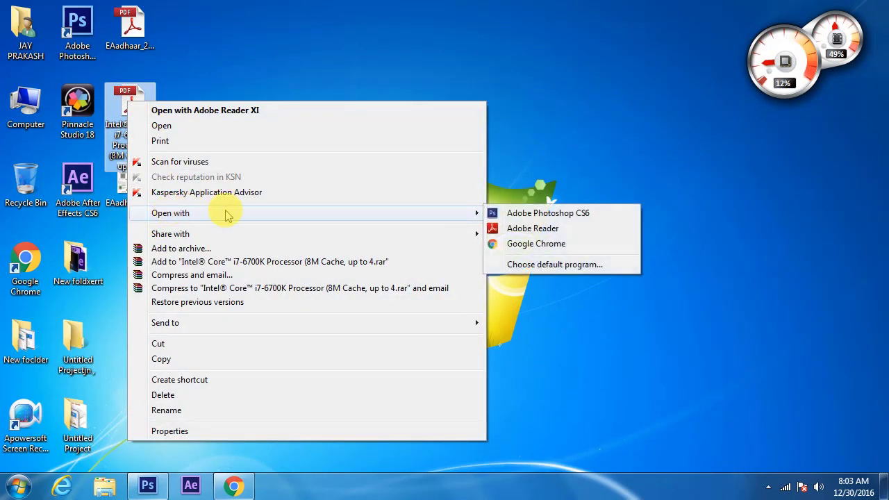
{"action": "left_click", "coordinate": [515, 218]}
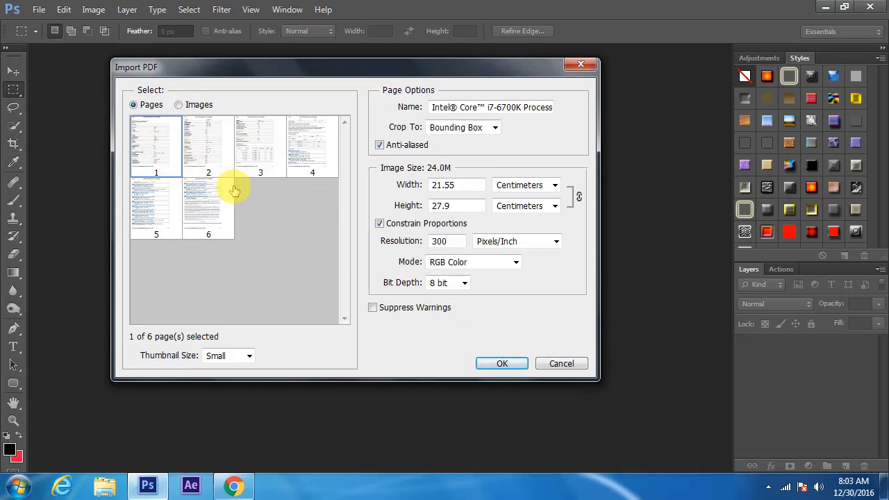
- Select all six Intel PDF pages in Import PDF and import them as documents
{"action": "left_click", "coordinate": [216, 150], "text": "ctrl"}
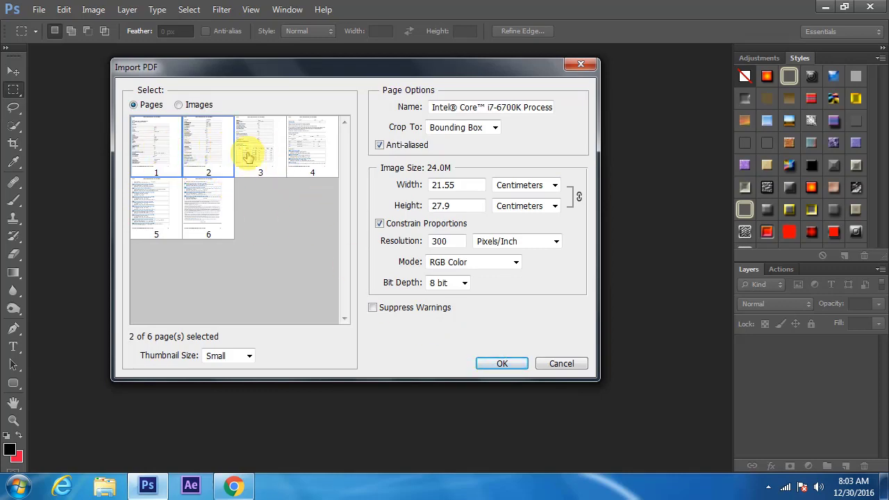
{"action": "left_click", "coordinate": [308, 149], "text": "ctrl"}
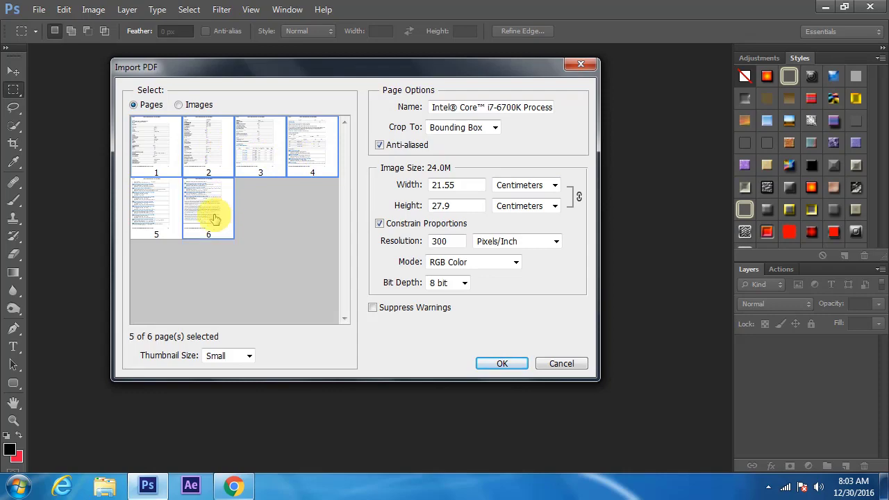
{"action": "left_click", "coordinate": [159, 209], "text": "ctrl"}
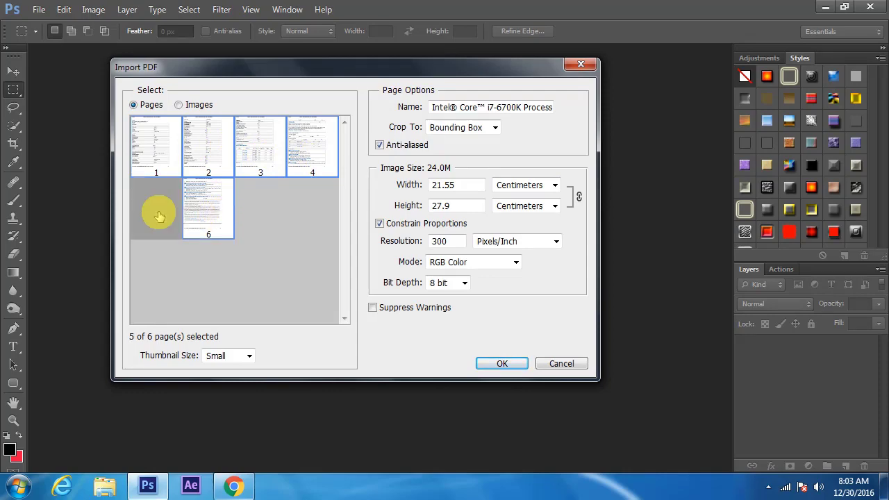
{"action": "left_click", "coordinate": [502, 366]}
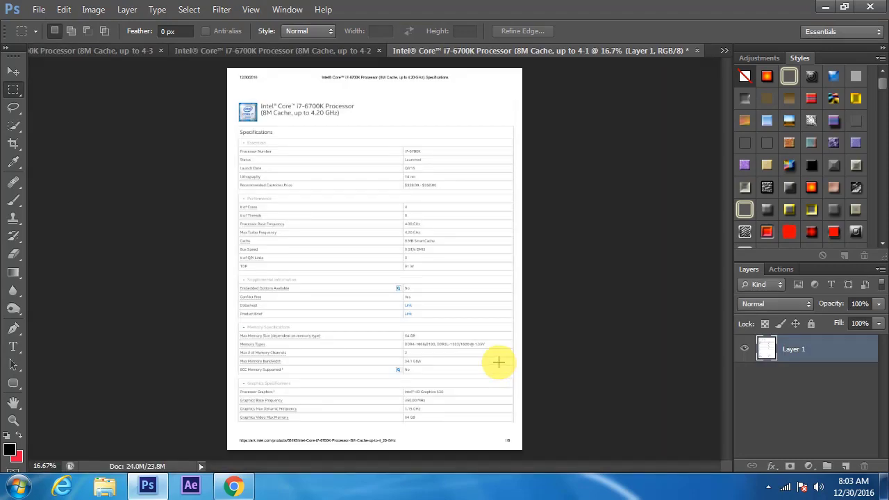
- Switch to the Intel page 6 document and save it to the desktop as JPEG (Quality 12)
{"action": "left_click", "coordinate": [184, 53]}
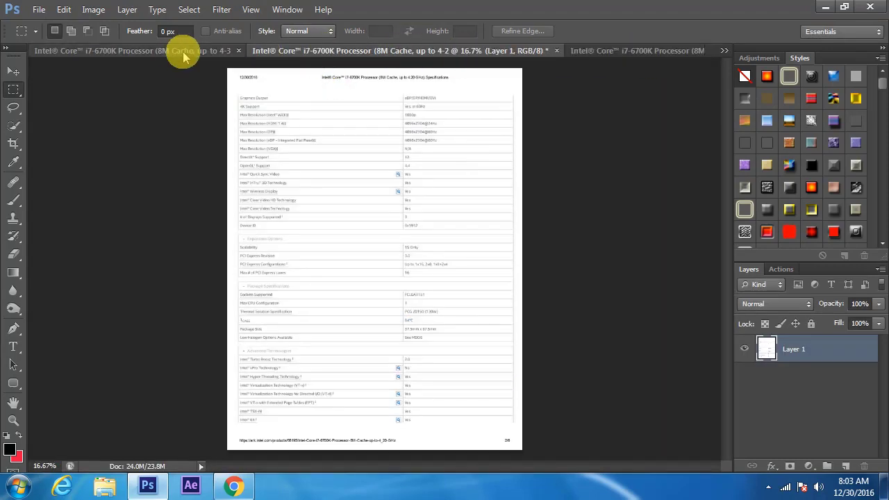
{"action": "left_click", "coordinate": [149, 50]}
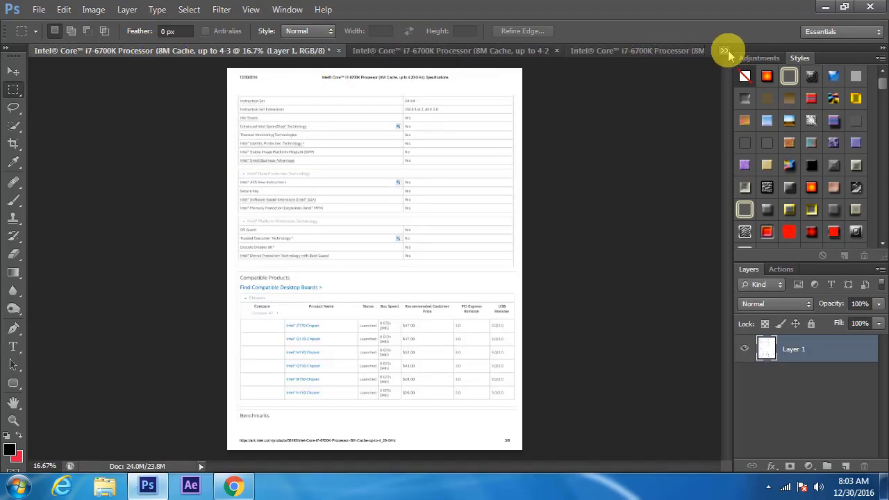
{"action": "left_click", "coordinate": [723, 52]}
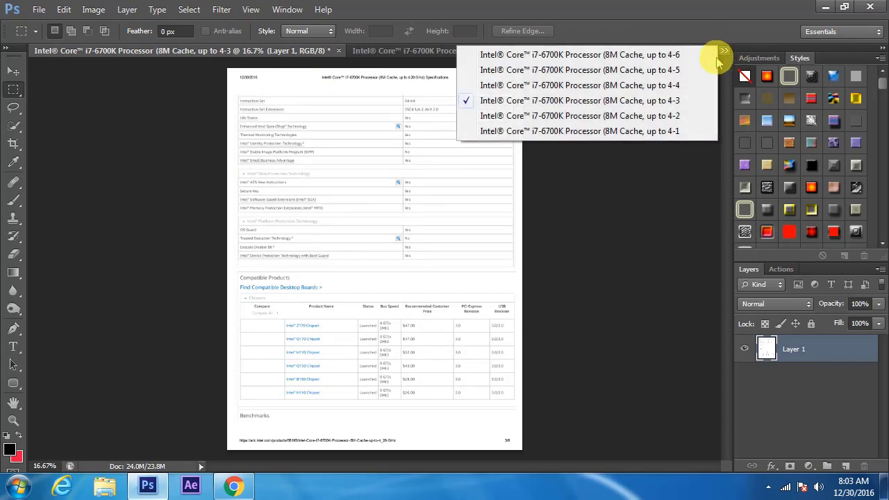
{"action": "left_click", "coordinate": [517, 55]}
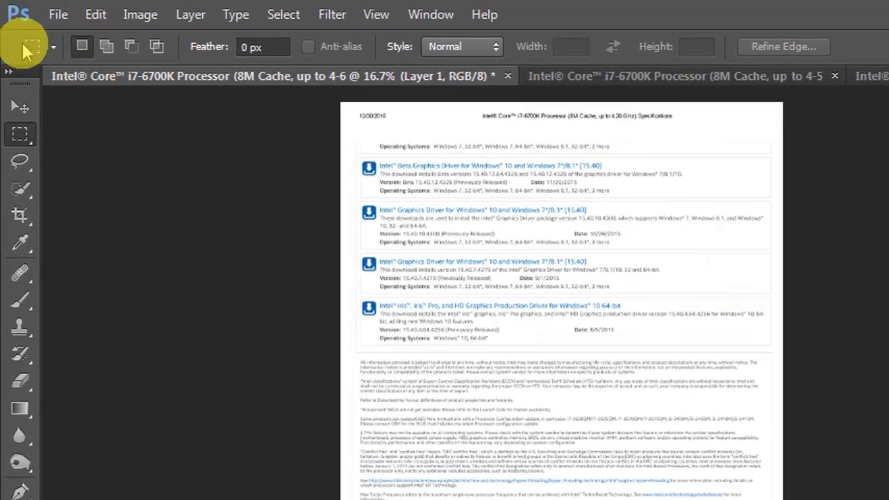
{"action": "left_click", "coordinate": [58, 13]}
{"action": "left_click", "coordinate": [60, 176]}
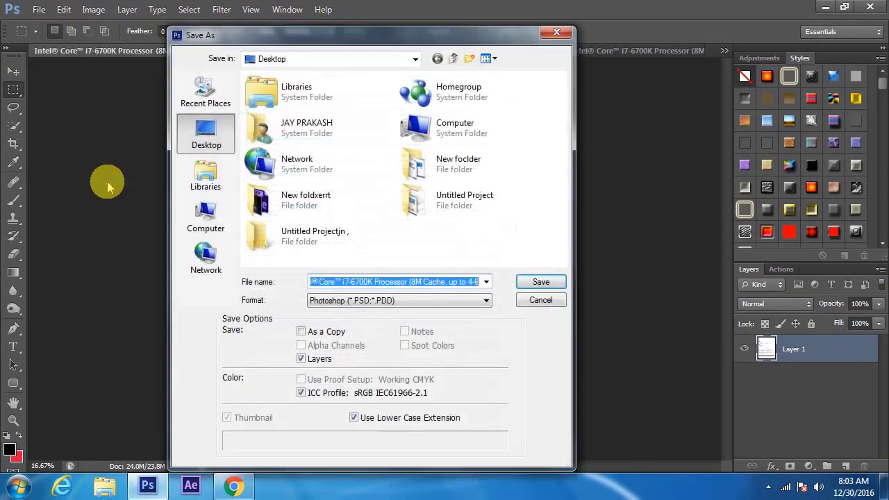
{"action": "left_click", "coordinate": [485, 301]}
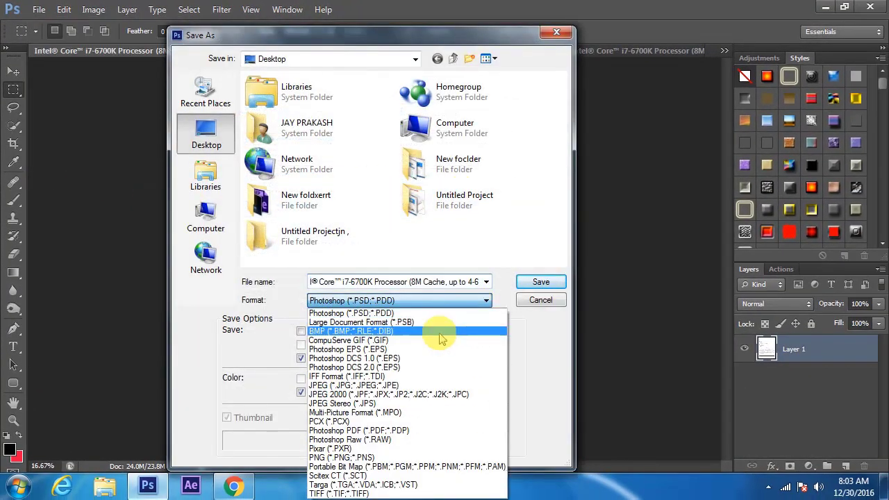
{"action": "left_click", "coordinate": [429, 384]}
{"action": "left_click", "coordinate": [536, 284]}
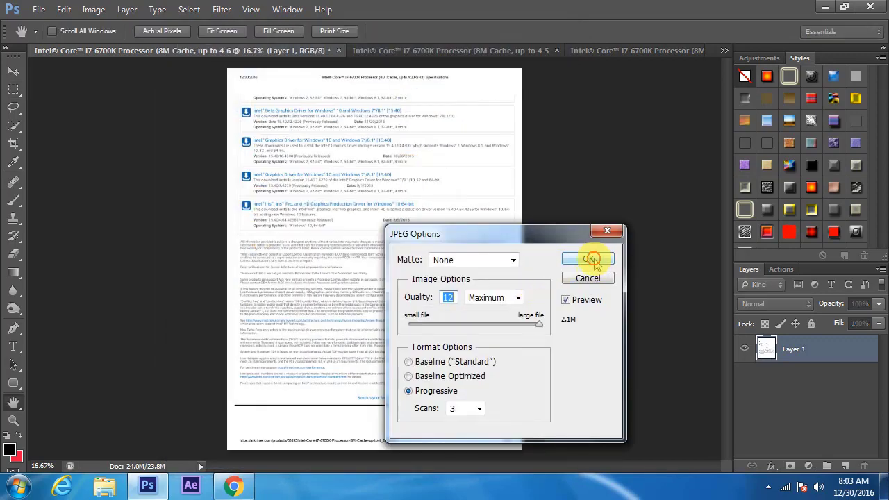
{"action": "left_click", "coordinate": [588, 259]}
- Save the Intel page 5 document to the desktop as a JPEG too
{"action": "left_click", "coordinate": [454, 54]}
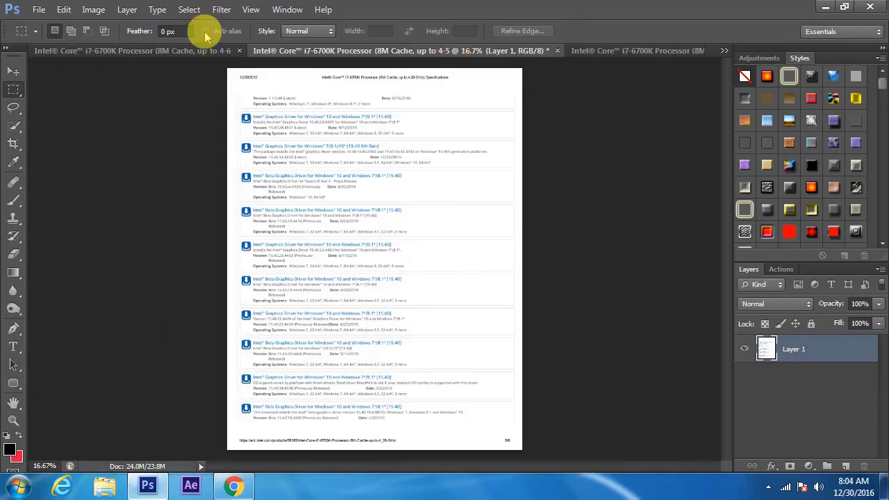
{"action": "left_click", "coordinate": [39, 9]}
{"action": "left_click", "coordinate": [109, 176]}
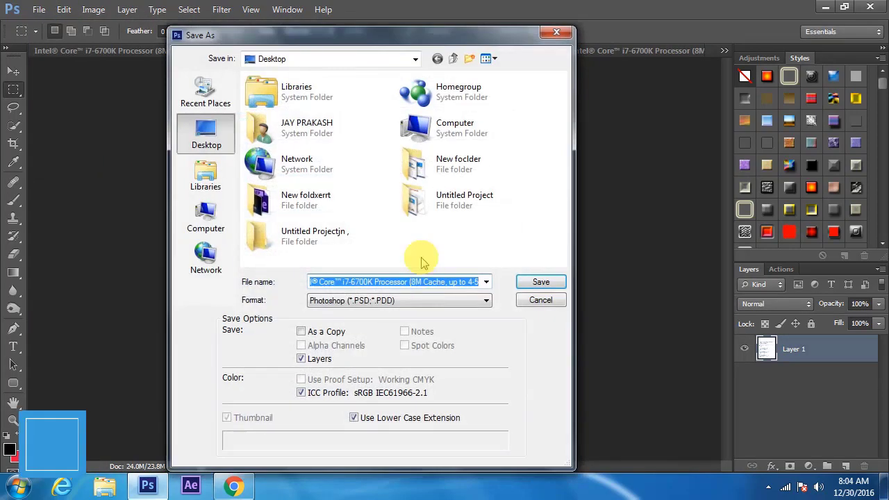
{"action": "left_click", "coordinate": [461, 300]}
{"action": "left_click", "coordinate": [453, 384]}
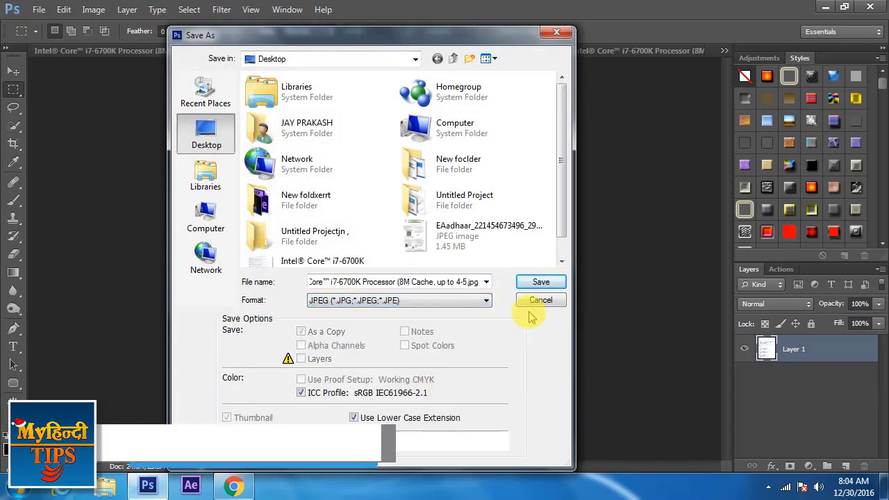
{"action": "left_click", "coordinate": [534, 282]}
{"action": "left_click", "coordinate": [587, 258]}
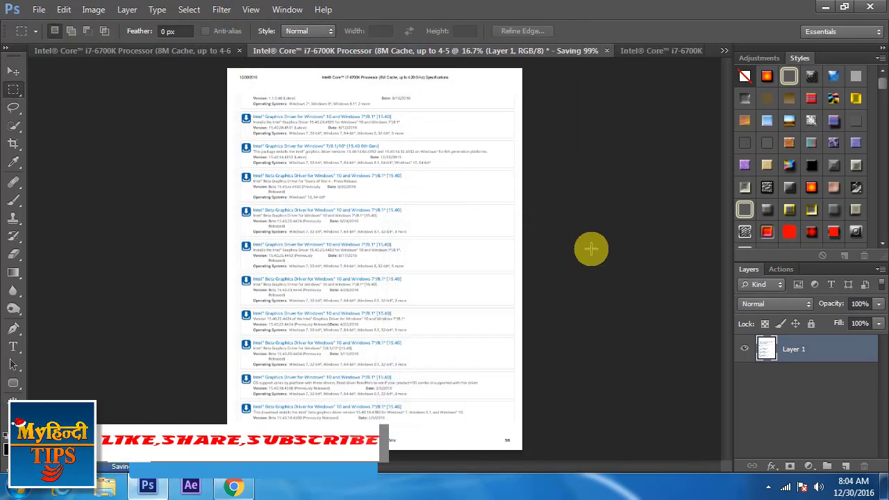